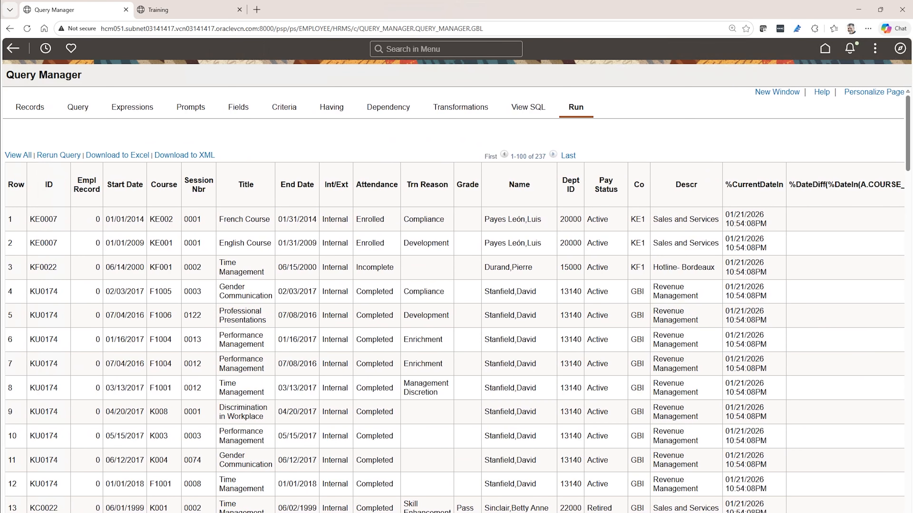
- Set the heading text and unique field name of the %CurrentDateTimeIn query field to LASTUPDDTTM
{"action": "left_click", "coordinate": [238, 108]}
{"action": "scroll", "coordinate": [260, 417], "scroll_direction": "down", "scroll_amount": 5}
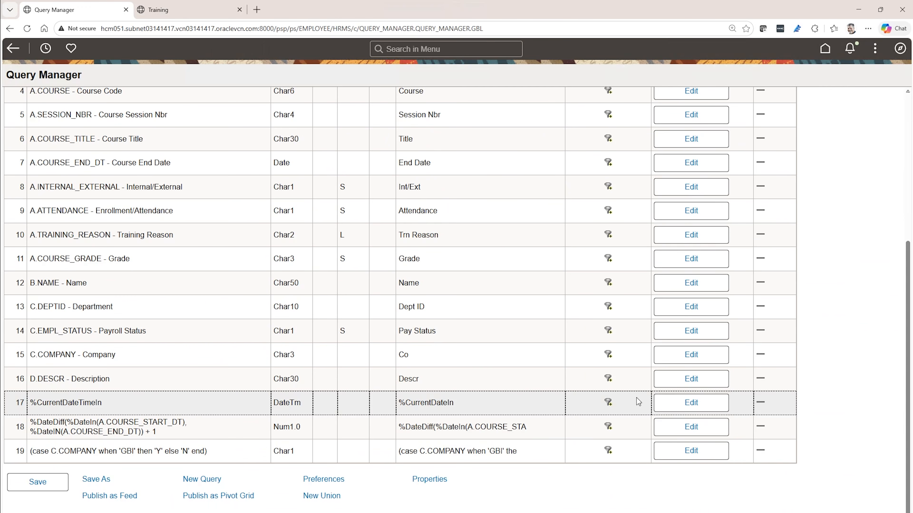
{"action": "left_click", "coordinate": [664, 403]}
{"action": "left_click_drag", "start_coordinate": [276, 332], "coordinate": [164, 341]}
{"action": "type", "text": "LASTUPDDTTM"}
{"action": "left_click_drag", "start_coordinate": [305, 293], "coordinate": [177, 306]}
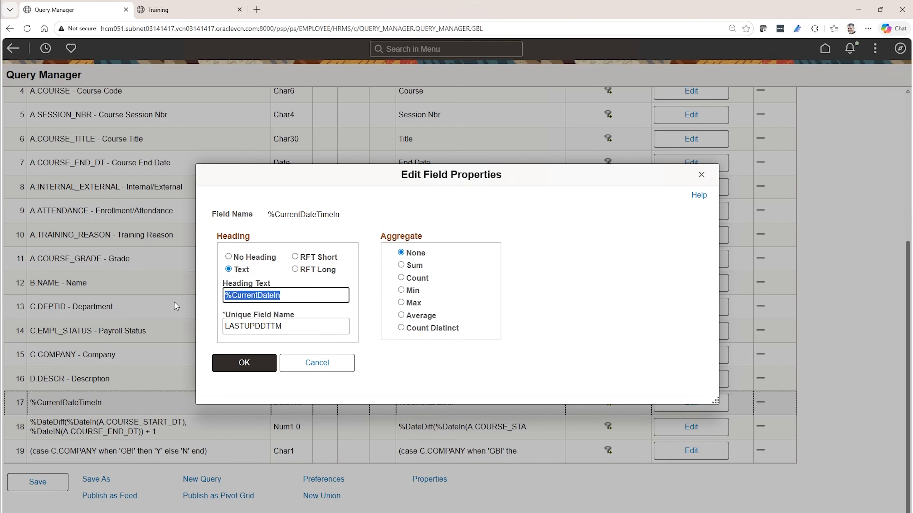
{"action": "type", "text": "LASTUPDDTTM"}
{"action": "left_click", "coordinate": [245, 362]}
- Set the heading text and unique field name of the %DateDiff expression field to COURSE_DURATION
{"action": "scroll", "coordinate": [477, 365], "scroll_direction": "down", "scroll_amount": 6}
{"action": "left_click", "coordinate": [685, 427]}
{"action": "left_click_drag", "start_coordinate": [296, 329], "coordinate": [174, 332]}
{"action": "type", "text": "COURSE_DURATION"}
{"action": "mouse_move", "coordinate": [261, 296]}
{"action": "left_mouse_down"}
{"action": "mouse_move", "coordinate": [292, 297]}
{"action": "mouse_move", "coordinate": [263, 299]}
{"action": "left_mouse_up"}
{"action": "triple_click", "coordinate": [264, 298]}
{"action": "type", "text": "COURSE_DURATION"}
{"action": "left_click", "coordinate": [245, 364]}
- Set the heading text and unique field name of the case C.COMPANY expression field to COMPANY_INSIDER
{"action": "scroll", "coordinate": [467, 388], "scroll_direction": "down", "scroll_amount": 6}
{"action": "left_click", "coordinate": [661, 454]}
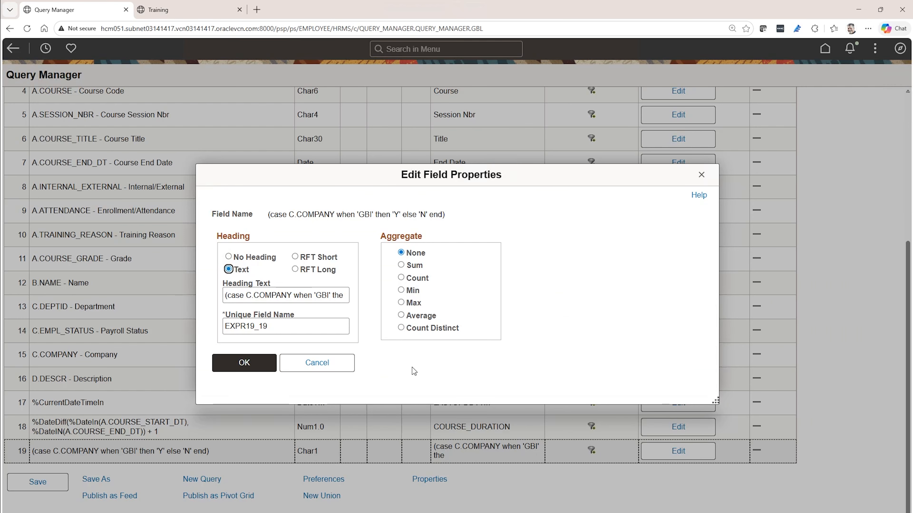
{"action": "left_click_drag", "start_coordinate": [295, 329], "coordinate": [174, 334]}
{"action": "type", "text": "COMPANY_INSIDER"}
{"action": "left_click", "coordinate": [265, 295]}
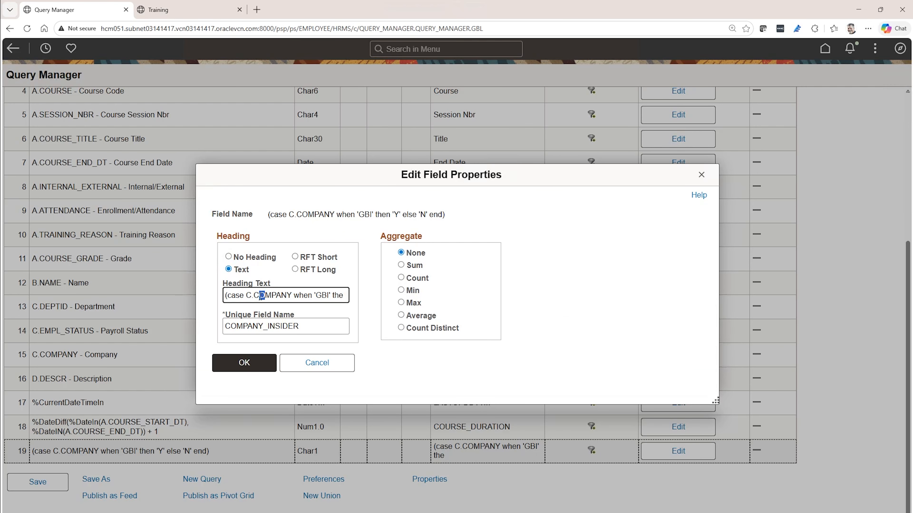
{"action": "triple_click", "coordinate": [265, 295]}
{"action": "type", "text": "COMPANY_INSIDER"}
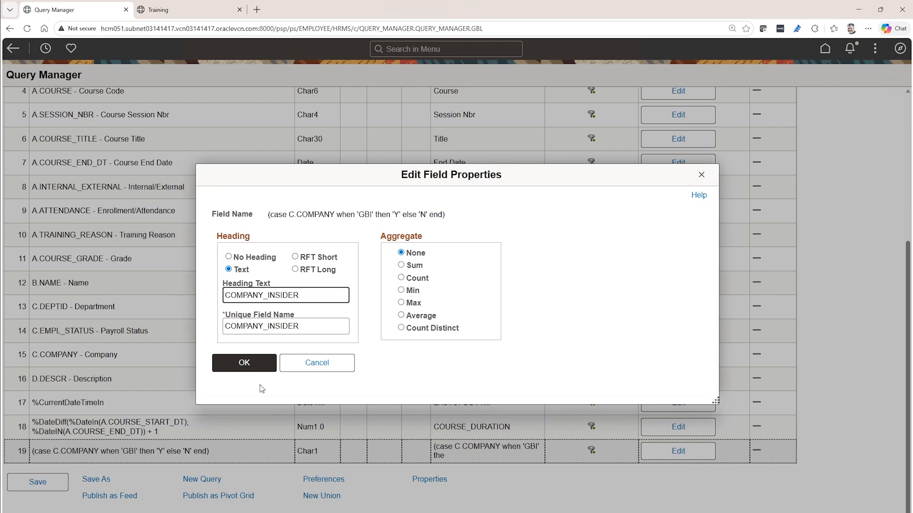
{"action": "left_click", "coordinate": [242, 363]}
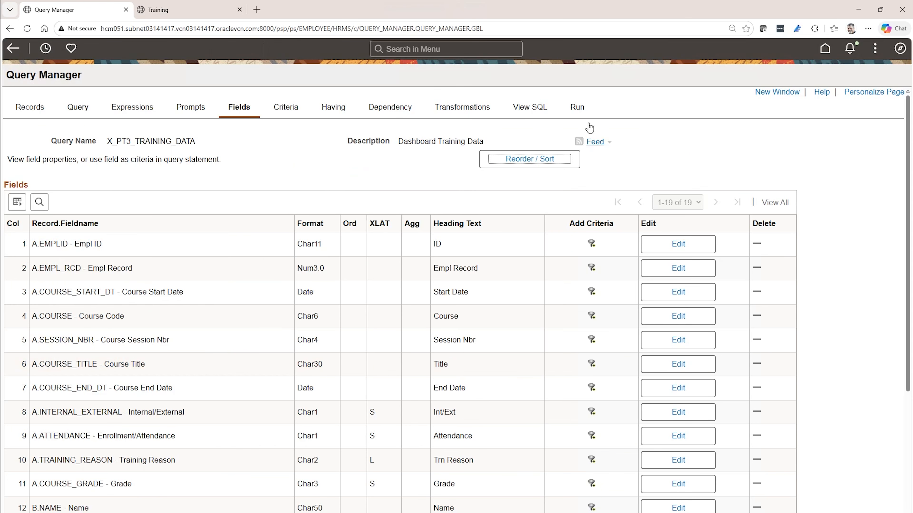
- Run the query and examine the LASTUPDDTTM, COURSE_DURATION and COMPANY_INSIDER columns
{"action": "left_click", "coordinate": [577, 112]}
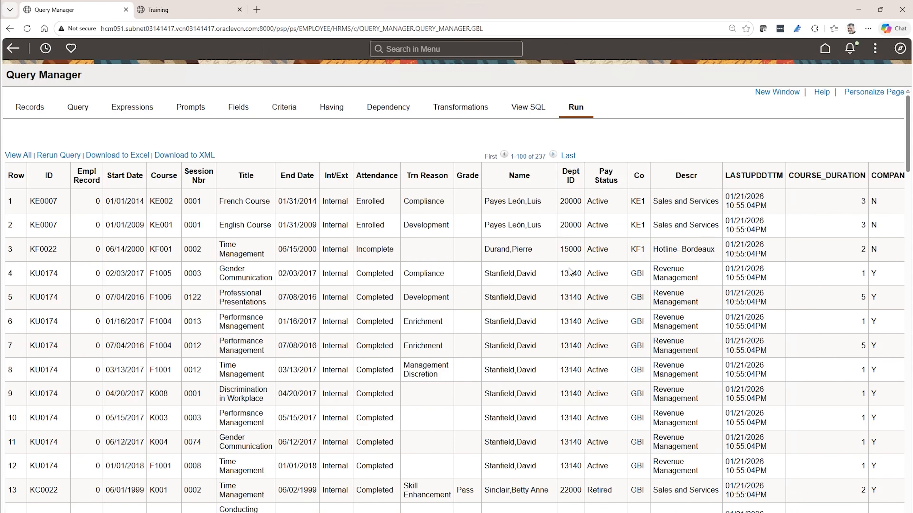
{"action": "scroll", "coordinate": [453, 301], "scroll_direction": "right", "scroll_amount": 2}
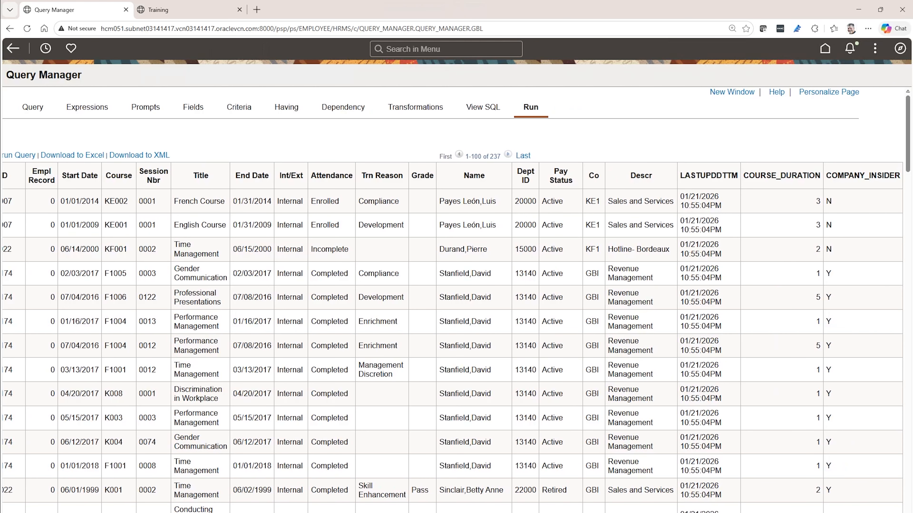
{"action": "scroll", "coordinate": [453, 301], "scroll_direction": "left", "scroll_amount": 2}
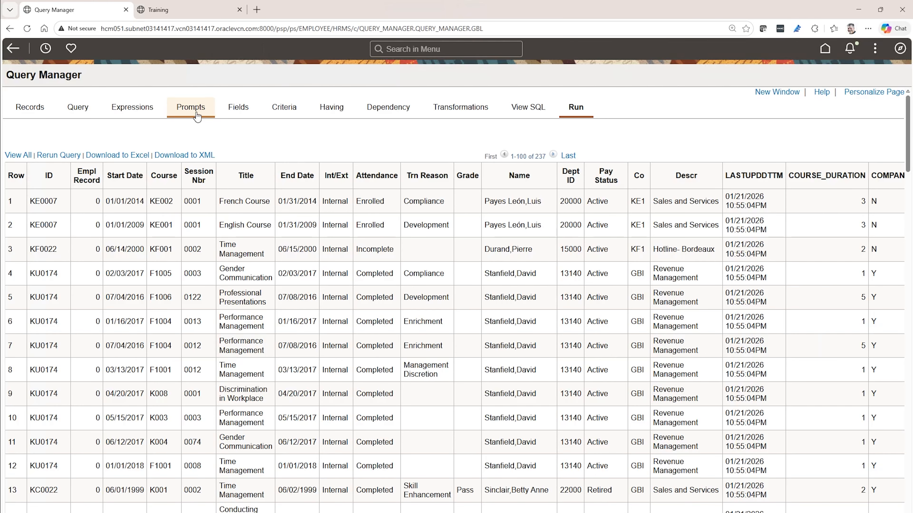
- Check the open Training page, then add a Drilling URL expression to the query and begin defining it as a component URL
{"action": "left_click", "coordinate": [187, 10]}
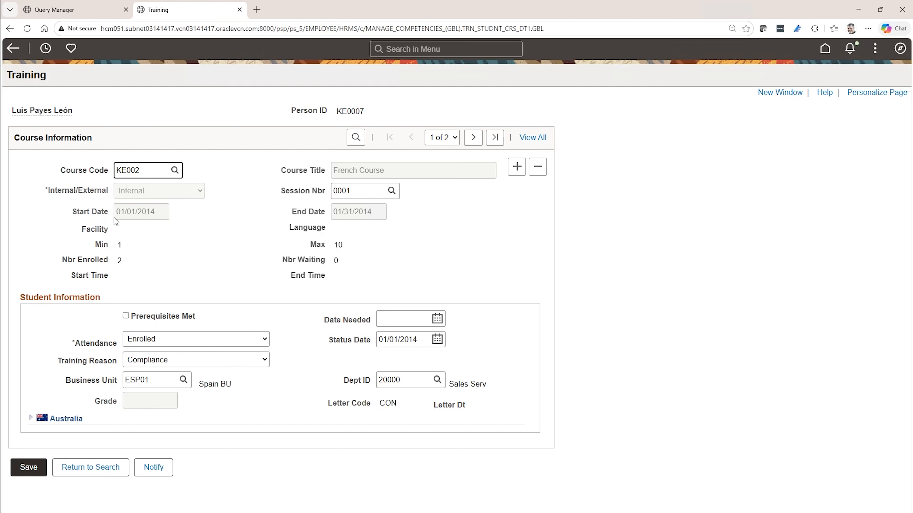
{"action": "left_click", "coordinate": [79, 10]}
{"action": "left_click", "coordinate": [63, 163]}
{"action": "left_click", "coordinate": [367, 205]}
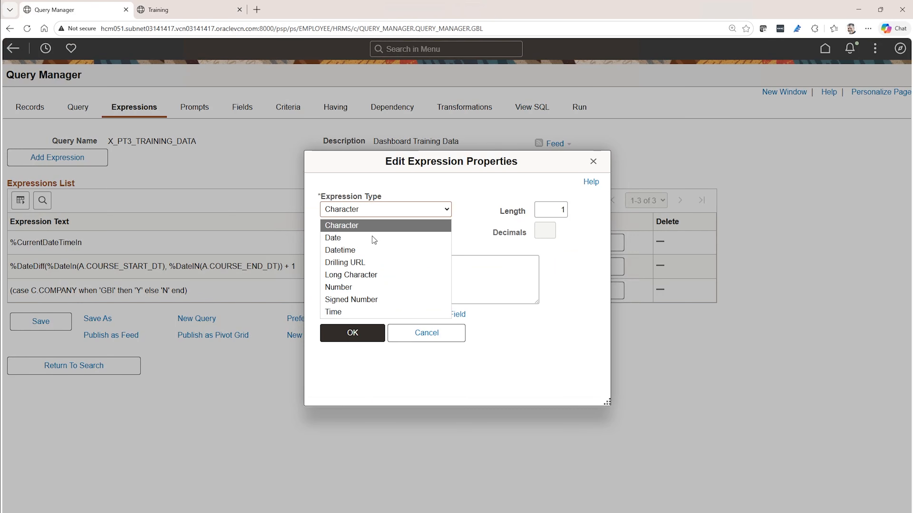
{"action": "left_click", "coordinate": [373, 263]}
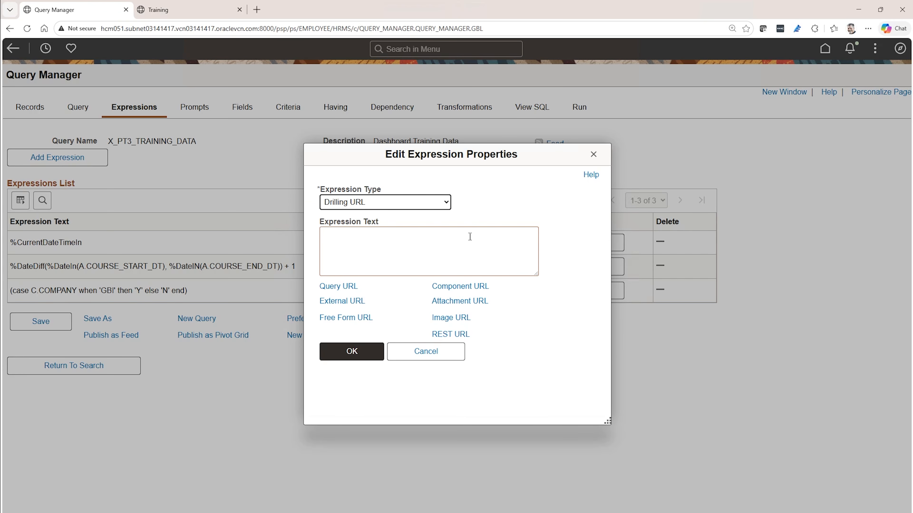
{"action": "left_click", "coordinate": [482, 286]}
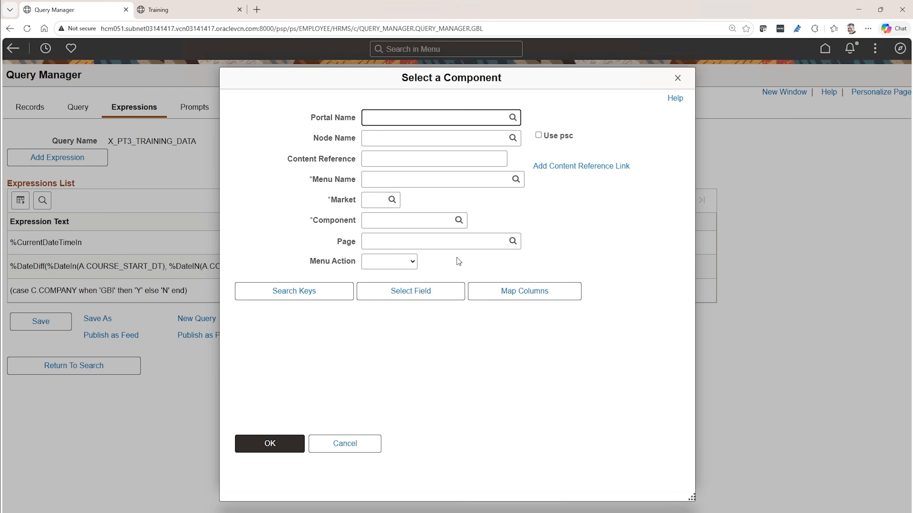
- Set portal EMPLOYEE, node HCM_QRXGWFVDTZC, menu MANAGE_COMPETENCIES_(GBL), market GBL, component TRN_STUDNT_CRS_DT1, page COURSE_STUDNT_ENRL and action Update, and list the component's search keys
{"action": "type", "text": "e"}
{"action": "left_click", "coordinate": [386, 153]}
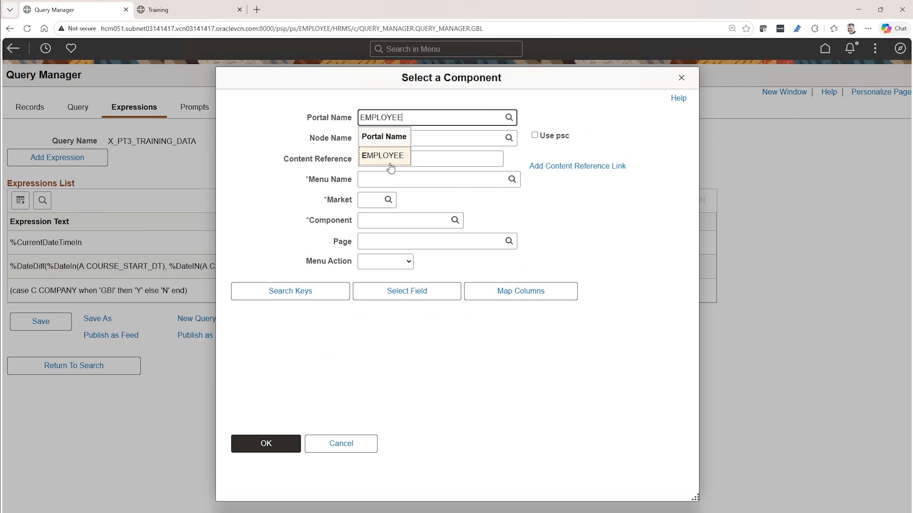
{"action": "left_click", "coordinate": [409, 136]}
{"action": "left_click", "coordinate": [364, 182]}
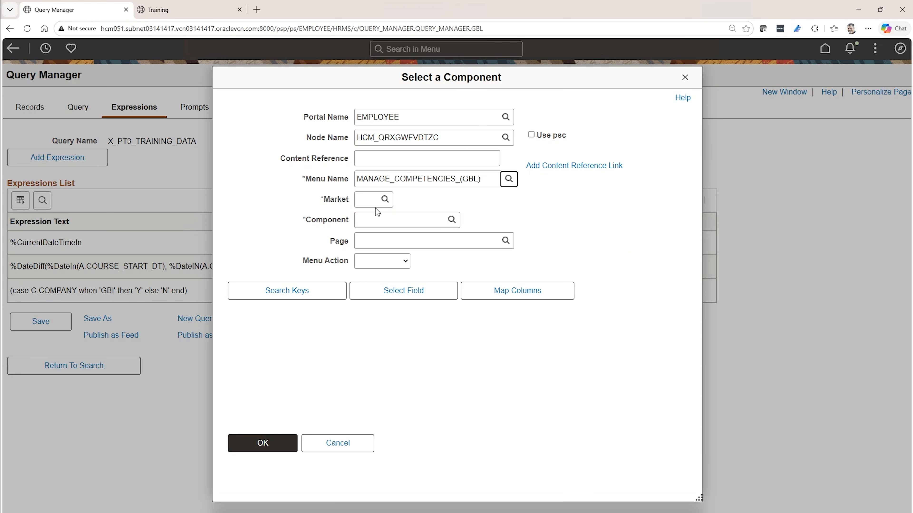
{"action": "left_click", "coordinate": [385, 201]}
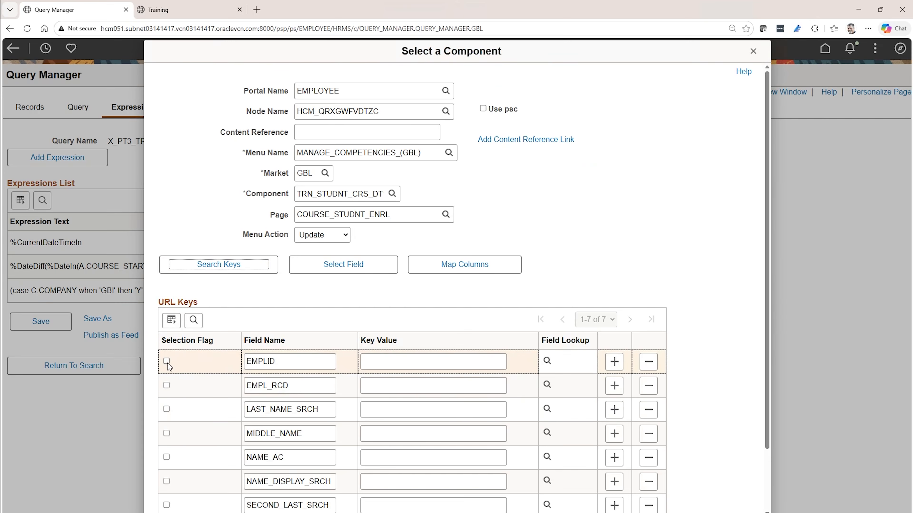
- Map the URL keys EMPLID to A.EMPLID and EMPL_RCD to A.EMPL_RCD, and accept the drilling URL expression
{"action": "left_click", "coordinate": [167, 361]}
{"action": "left_click", "coordinate": [543, 361]}
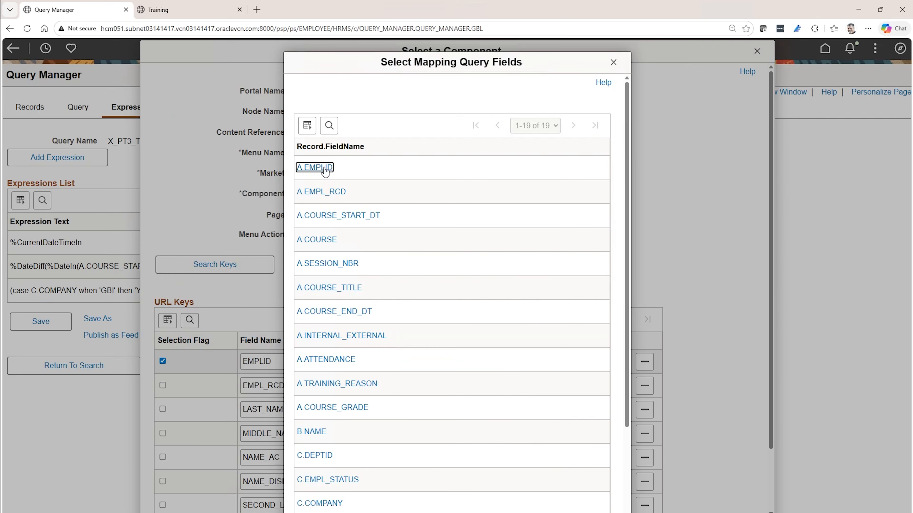
{"action": "left_click", "coordinate": [316, 171]}
{"action": "left_click", "coordinate": [159, 385]}
{"action": "left_click", "coordinate": [539, 385]}
{"action": "left_click", "coordinate": [334, 192]}
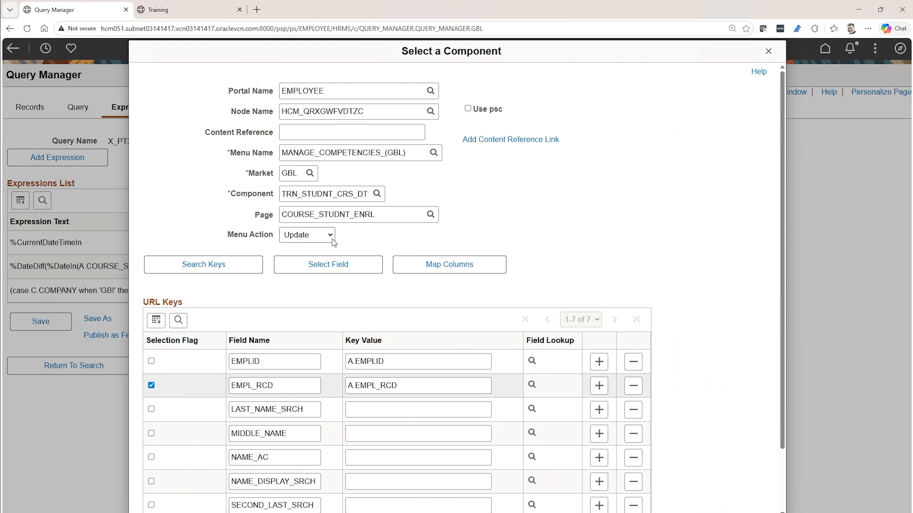
{"action": "scroll", "coordinate": [267, 404], "scroll_direction": "down", "scroll_amount": 2}
{"action": "left_click", "coordinate": [186, 472]}
{"action": "left_click", "coordinate": [351, 360]}
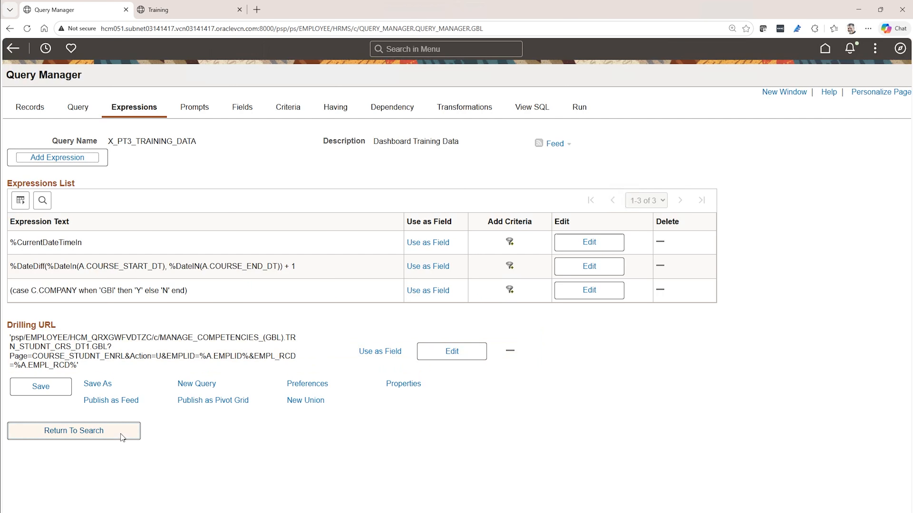
- Use the drilling URL as a query field and set its heading text and unique field name to URL
{"action": "left_click", "coordinate": [387, 352]}
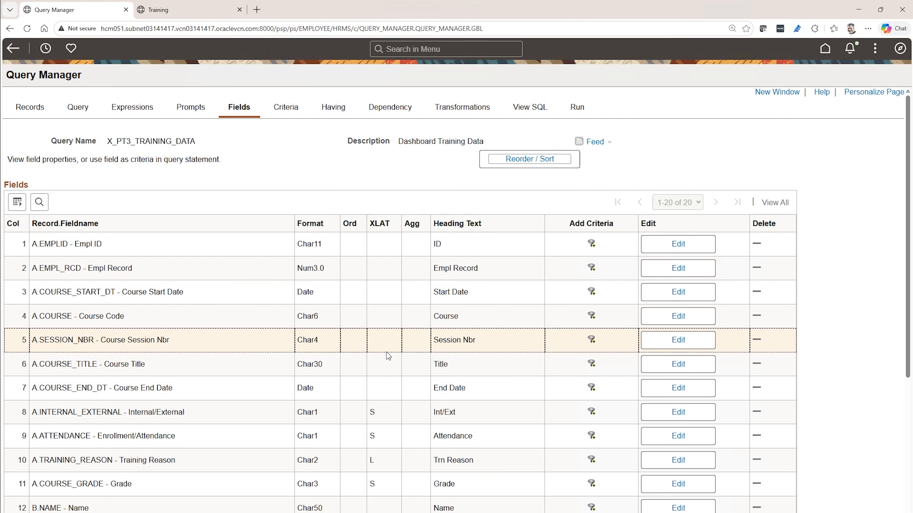
{"action": "scroll", "coordinate": [650, 456], "scroll_direction": "down", "scroll_amount": 5}
{"action": "left_click", "coordinate": [650, 453]}
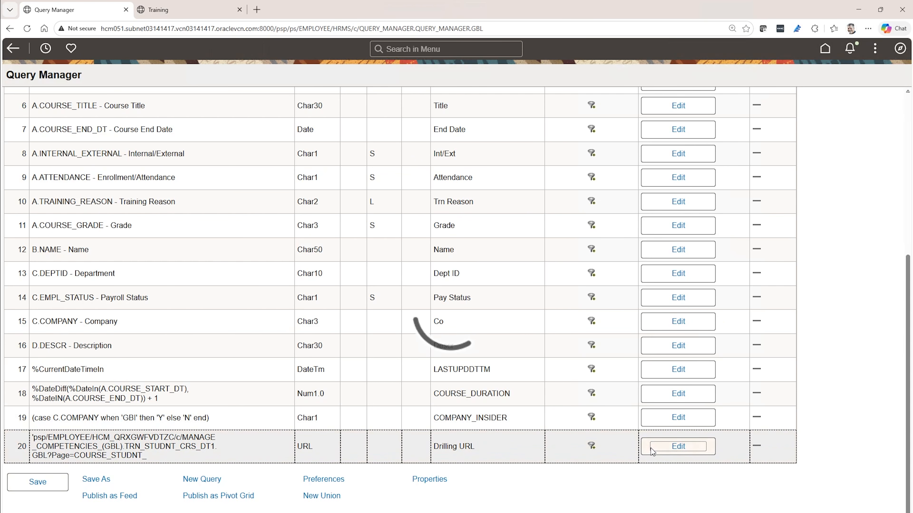
{"action": "double_click", "coordinate": [289, 326]}
{"action": "type", "text": "URL"}
{"action": "triple_click", "coordinate": [296, 301]}
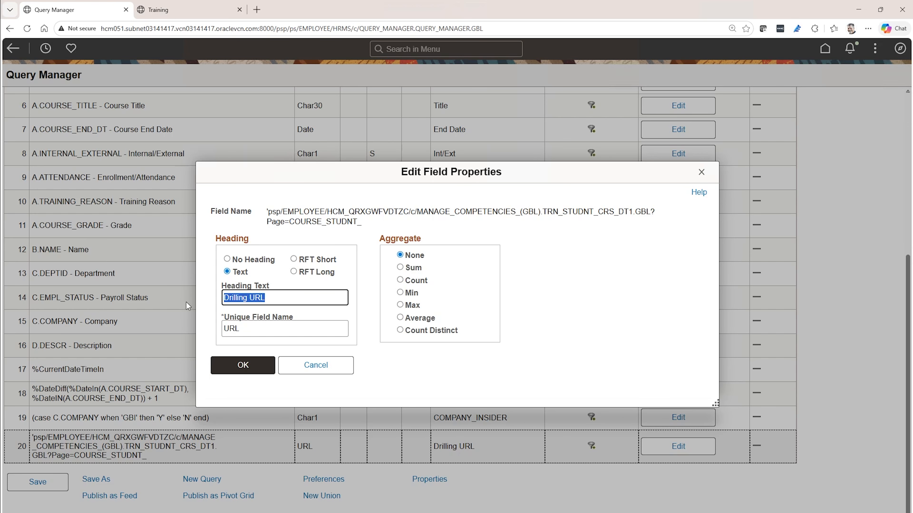
{"action": "left_click", "coordinate": [243, 365]}
- Run the query and examine the links in the URL column
{"action": "left_click", "coordinate": [575, 113]}
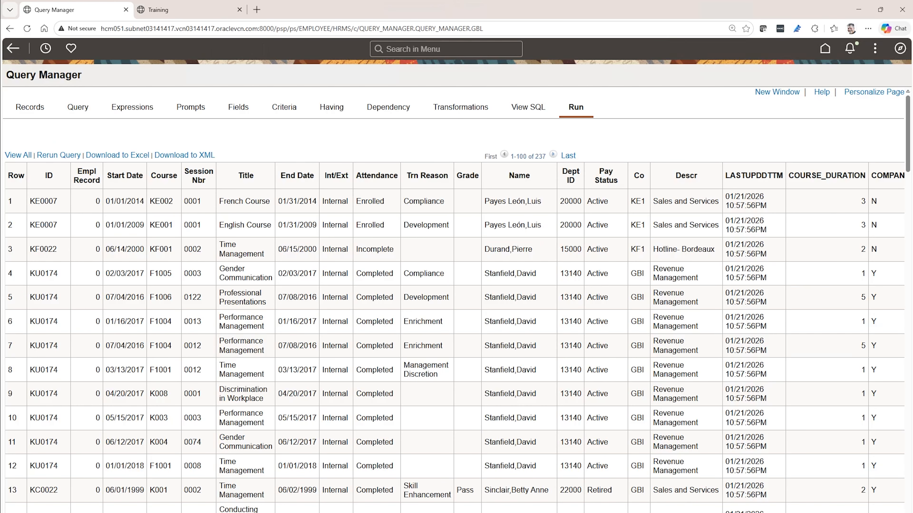
{"action": "scroll", "coordinate": [453, 324], "scroll_direction": "right", "scroll_amount": 10}
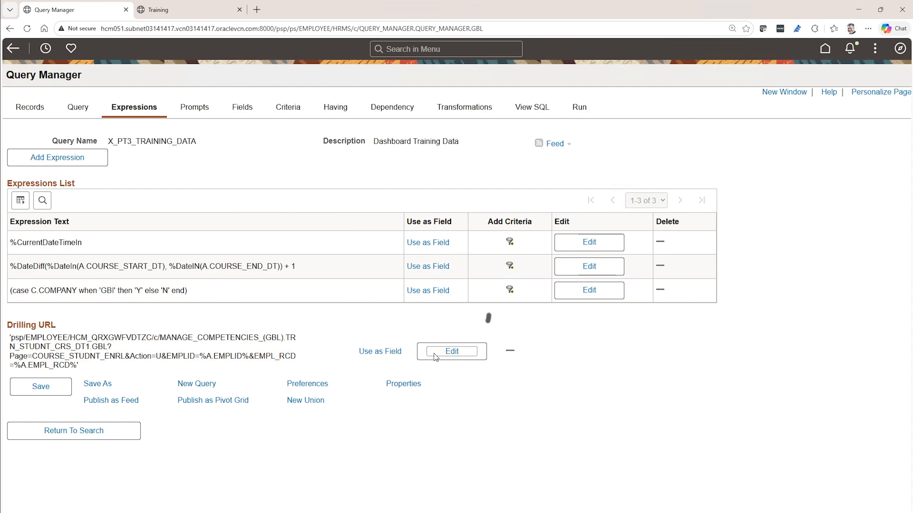
- Edit the drilling URL's component definition and add a URL key COURSE_START_DT with key value COURSE_START_DT
{"action": "left_click", "coordinate": [434, 354]}
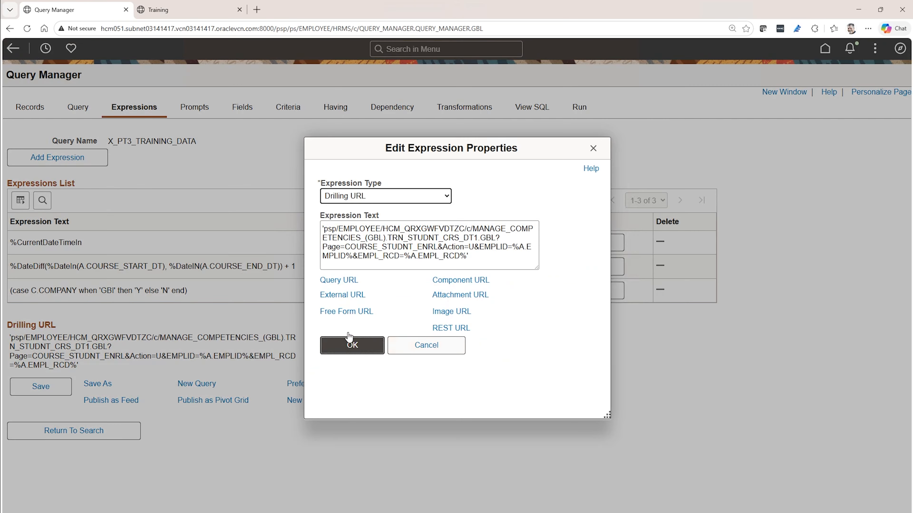
{"action": "left_click", "coordinate": [455, 281]}
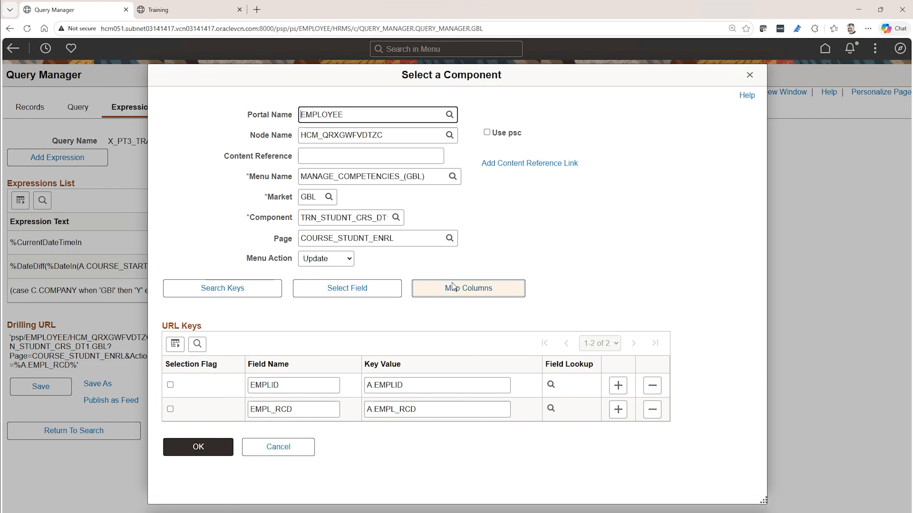
{"action": "left_click", "coordinate": [618, 411]}
{"action": "left_click", "coordinate": [437, 421]}
{"action": "type", "text": "COURSE_START_DT"}
{"action": "left_click", "coordinate": [315, 423]}
{"action": "type", "text": "COURSE_START_DT"}
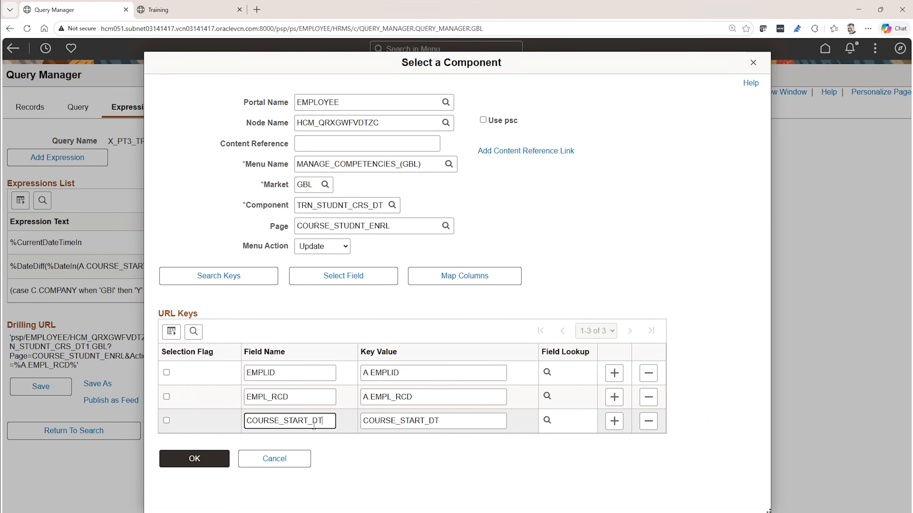
{"action": "key", "text": "Tab"}
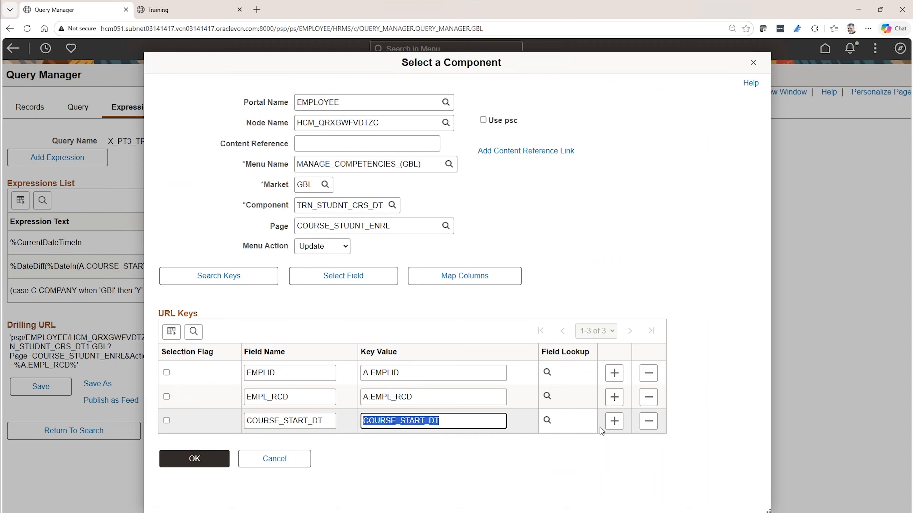
- Add a selected URL key COURSE mapped to the query field A.COURSE
{"action": "left_click", "coordinate": [614, 421]}
{"action": "left_click", "coordinate": [162, 433]}
{"action": "left_click", "coordinate": [286, 434]}
{"action": "type", "text": "COURSE"}
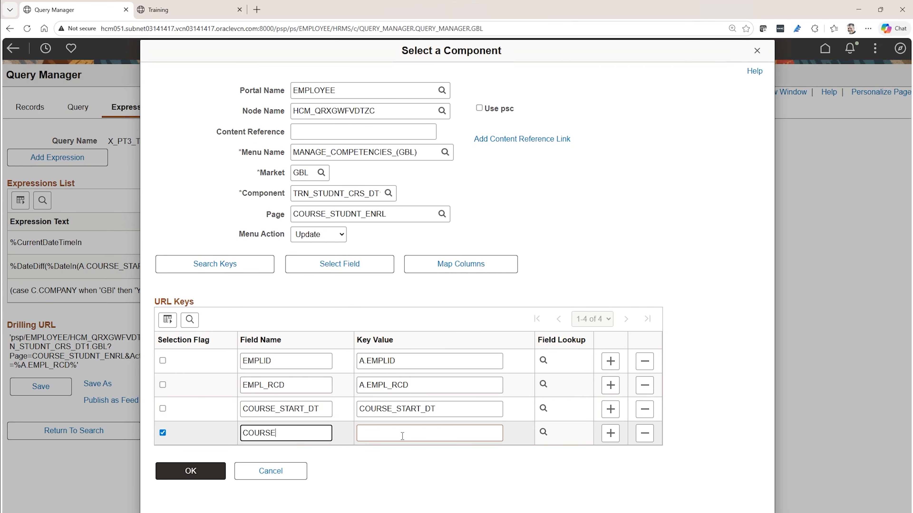
{"action": "left_click", "coordinate": [402, 434]}
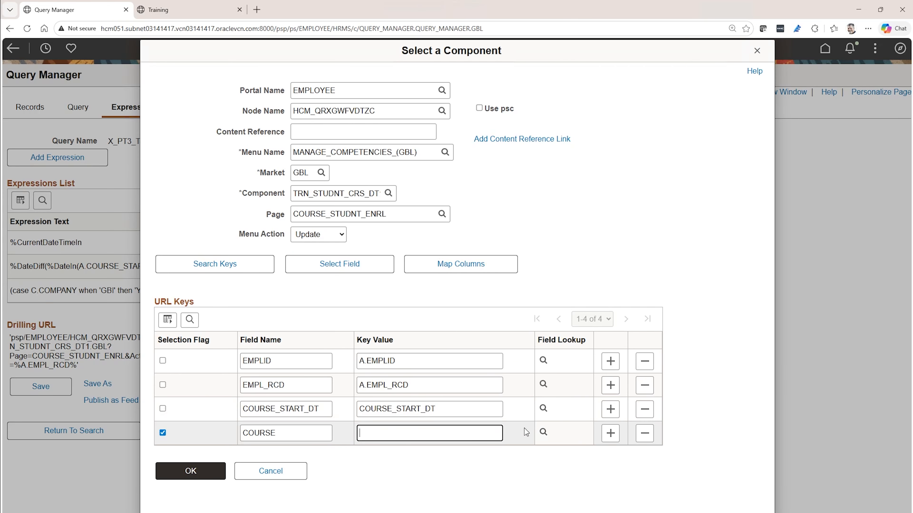
{"action": "left_click", "coordinate": [543, 432]}
{"action": "left_click", "coordinate": [316, 240]}
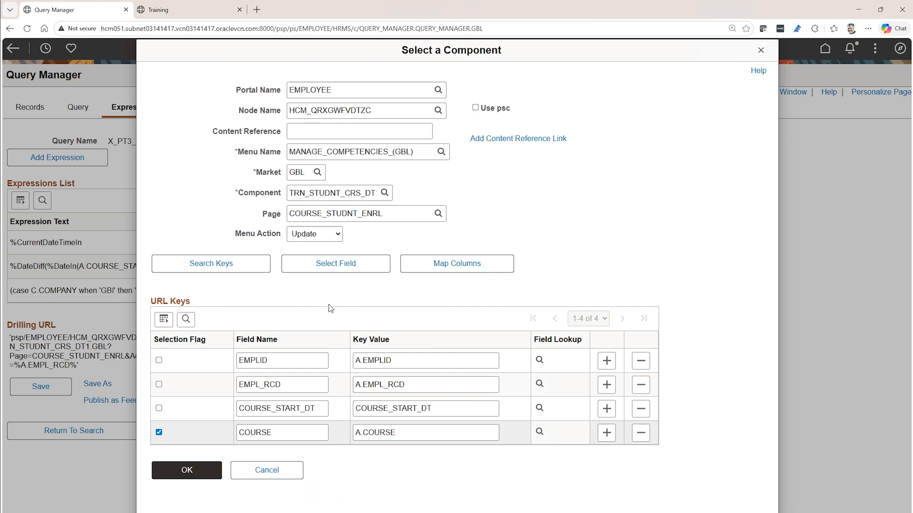
- Add a selected URL key SESSION_NBR mapped to the query field A.SESSION_NBR
{"action": "left_click", "coordinate": [606, 433]}
{"action": "left_click", "coordinate": [159, 468]}
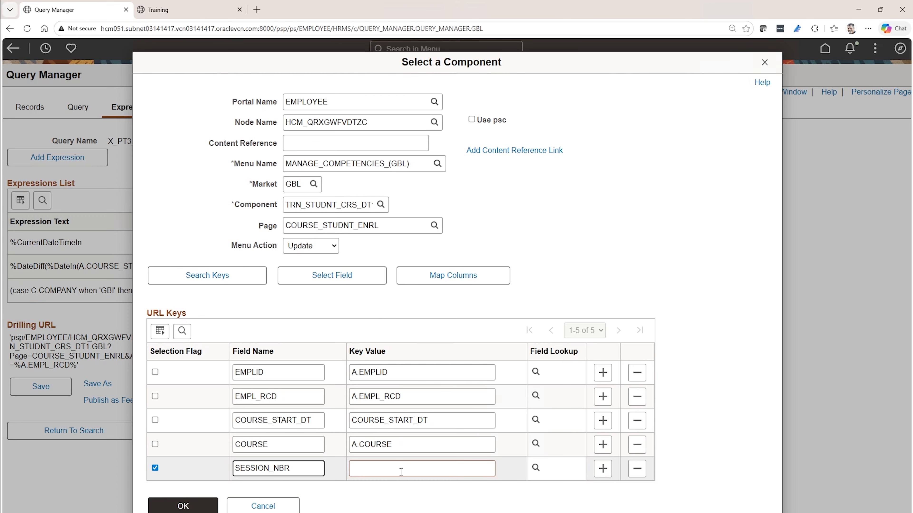
{"action": "left_click", "coordinate": [539, 468]}
{"action": "left_click", "coordinate": [350, 264]}
- Add a selected URL key COURSE_TITLE mapped to A.COURSE_TITLE, accept the expression and save the query
{"action": "left_click", "coordinate": [593, 469]}
{"action": "left_click", "coordinate": [144, 481]}
{"action": "left_click", "coordinate": [245, 482]}
{"action": "type", "text": "COURSE_TITLE"}
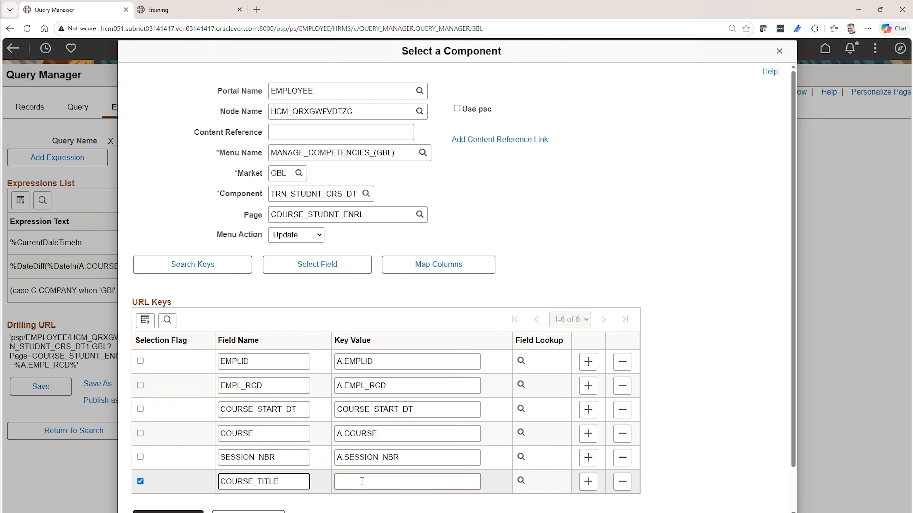
{"action": "left_click", "coordinate": [522, 482]}
{"action": "left_click", "coordinate": [329, 287]}
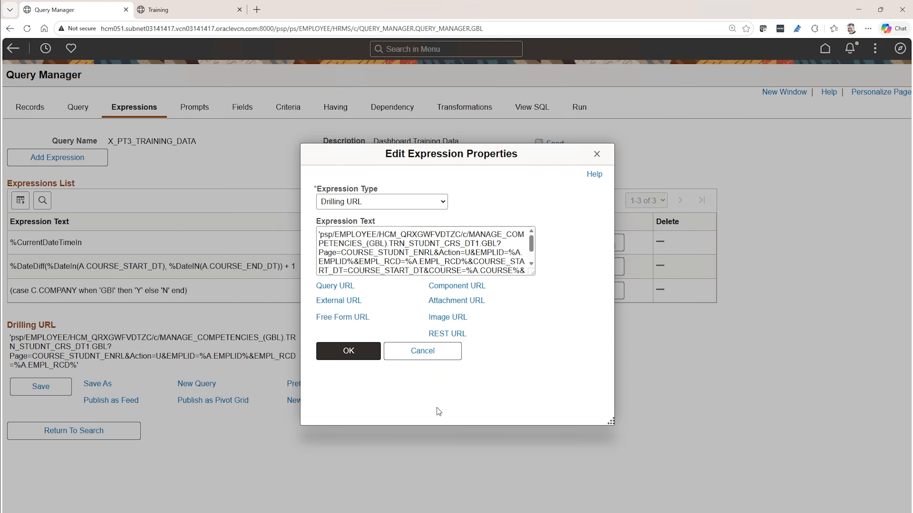
{"action": "left_click", "coordinate": [372, 354]}
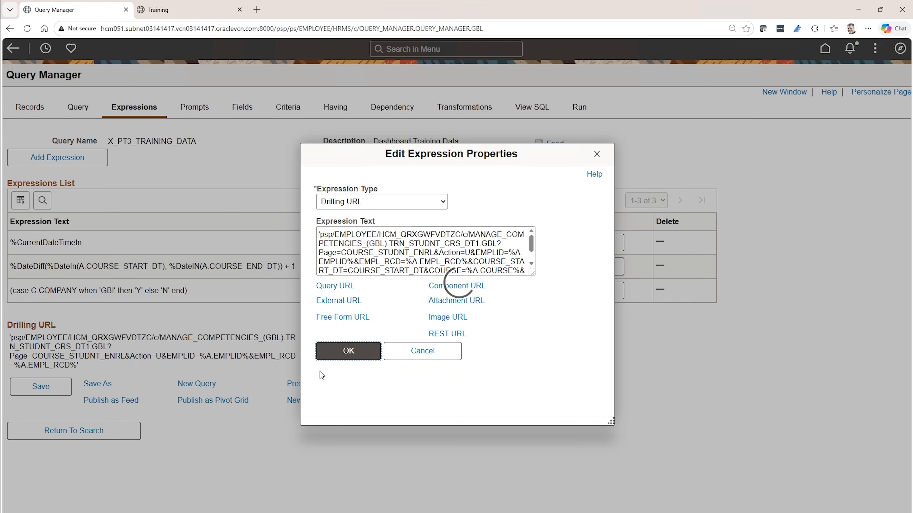
{"action": "left_click", "coordinate": [41, 405]}
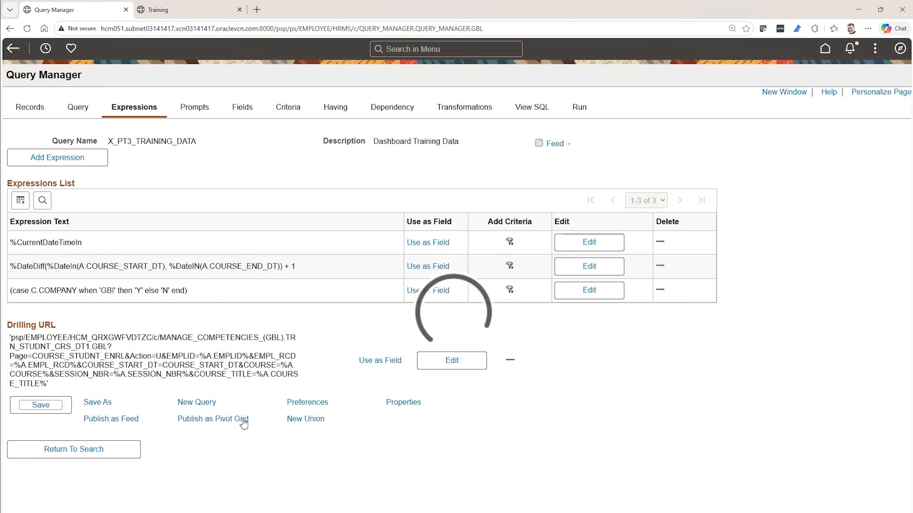
- Run the query and test the drilling URLs of the English Course row and another training row
{"action": "left_click", "coordinate": [577, 107]}
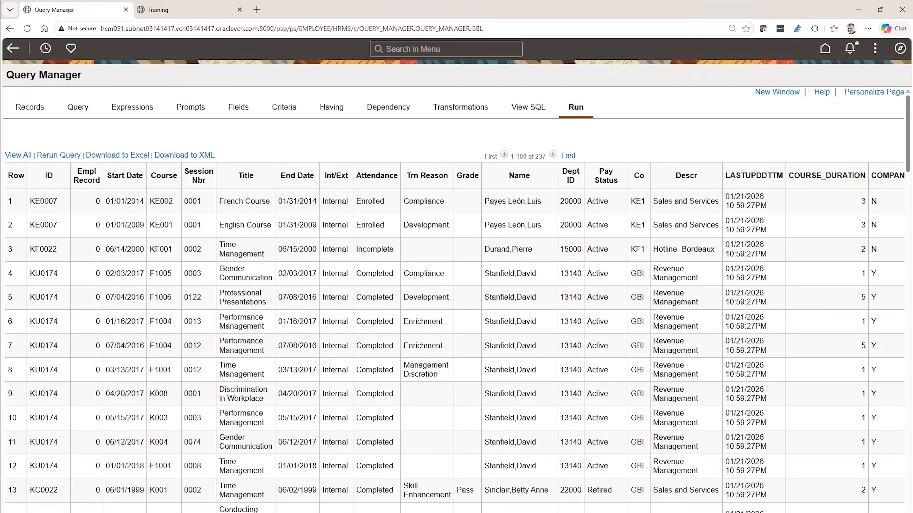
{"action": "scroll", "coordinate": [456, 324], "scroll_direction": "right", "scroll_amount": 15}
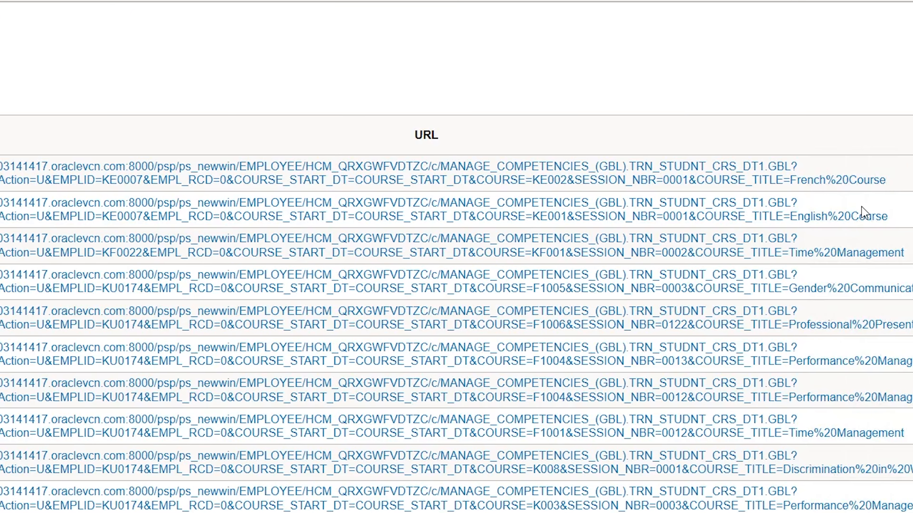
{"action": "left_click", "coordinate": [669, 216]}
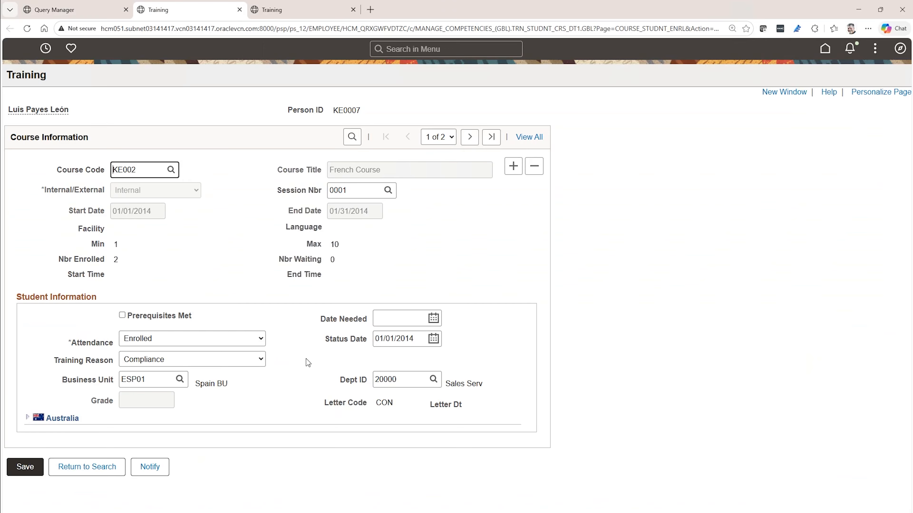
{"action": "key", "text": "ctrl+shift+Tab"}
{"action": "left_click", "coordinate": [667, 381]}
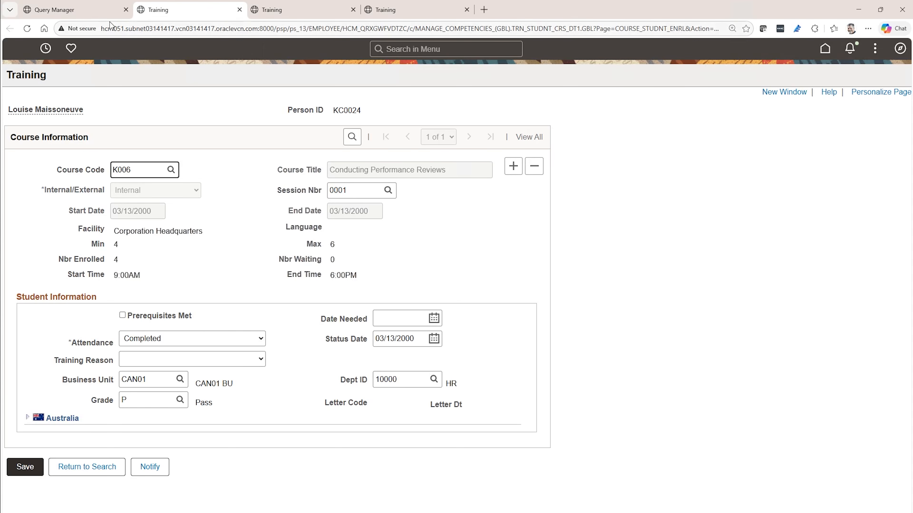
- Return to the query and add a criterion on the %CurrentDateTimeIn field with the condition type not less than
{"action": "left_click", "coordinate": [91, 15]}
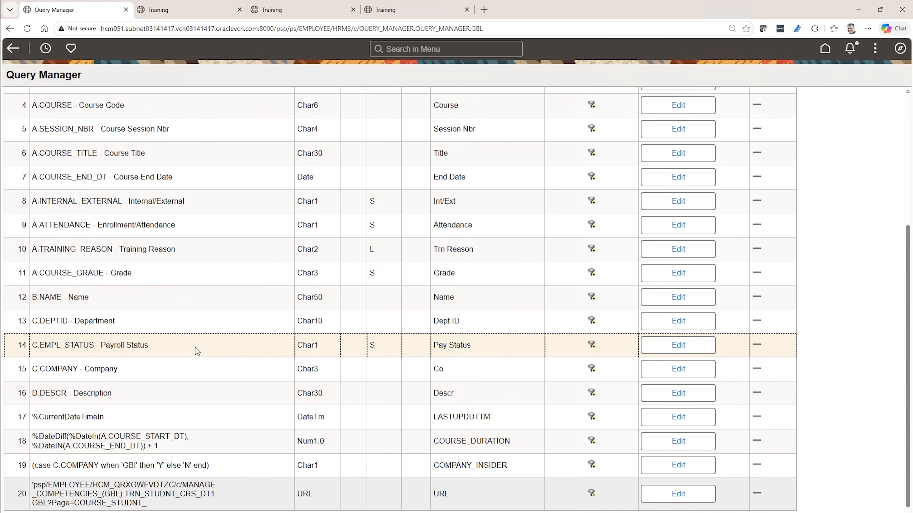
{"action": "left_click", "coordinate": [591, 417]}
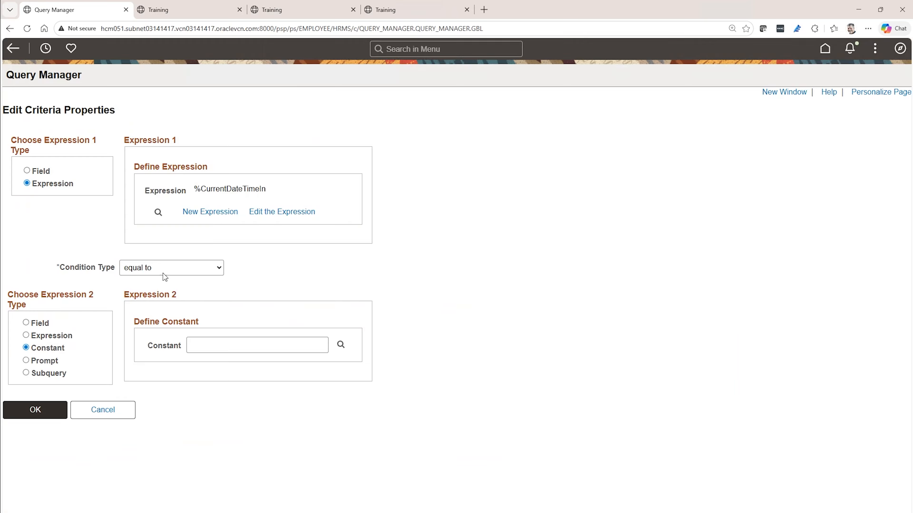
{"action": "left_click", "coordinate": [163, 267]}
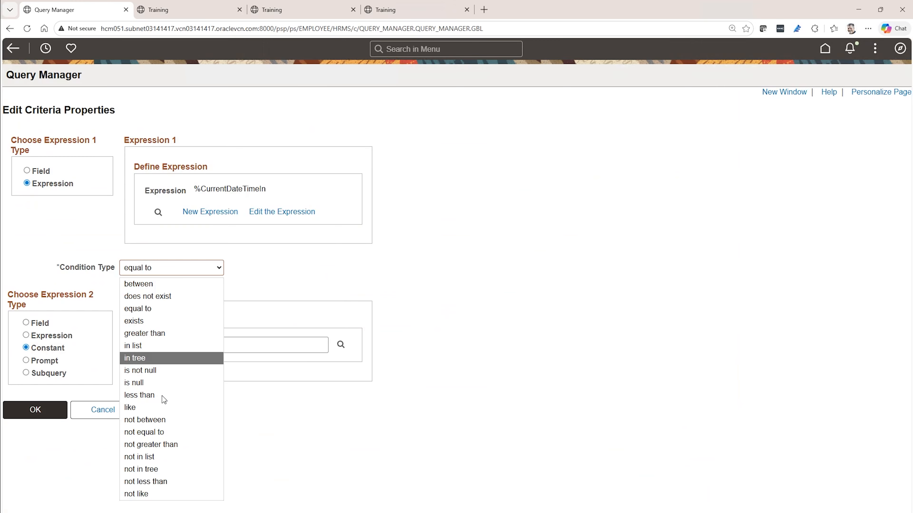
{"action": "left_click", "coordinate": [168, 481]}
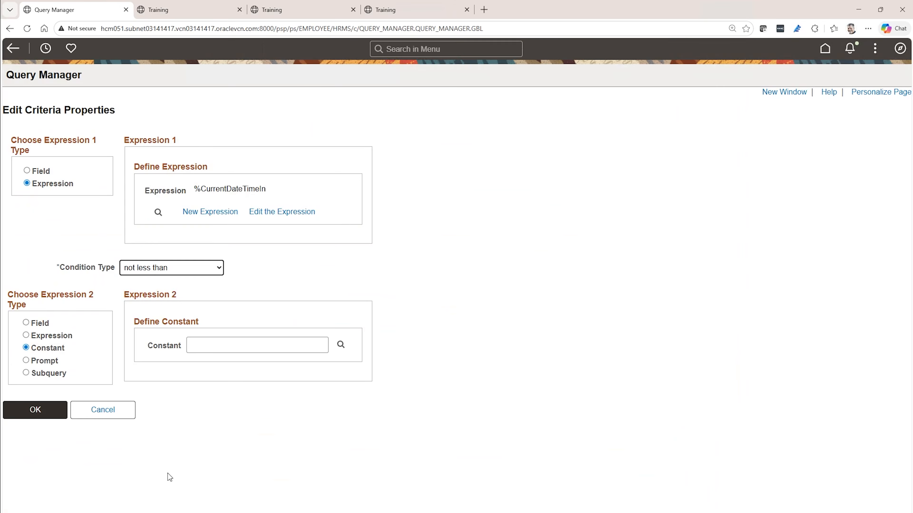
- Compare the criterion against a new prompt based on the LASTUPDDTTM field with short RFT heading, and accept the prompt and criterion
{"action": "left_click", "coordinate": [44, 361]}
{"action": "left_click", "coordinate": [245, 342]}
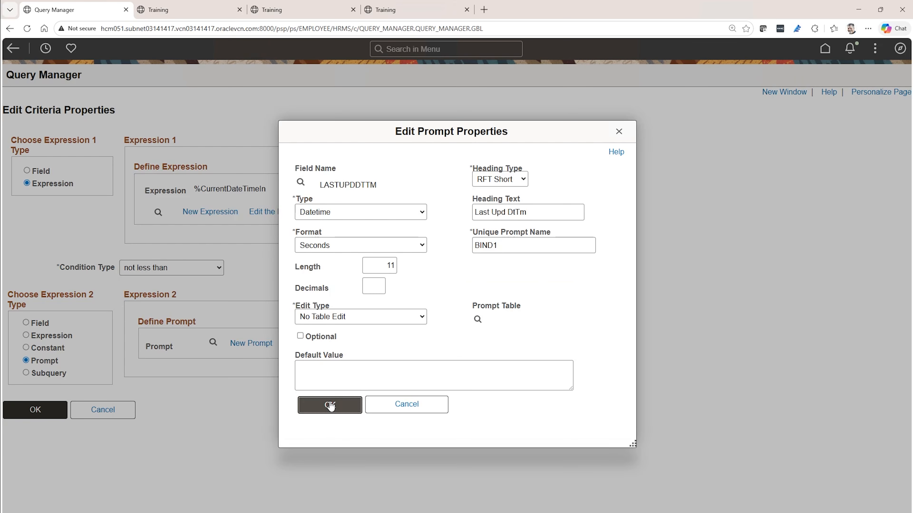
{"action": "left_click", "coordinate": [329, 406]}
{"action": "left_click", "coordinate": [54, 409]}
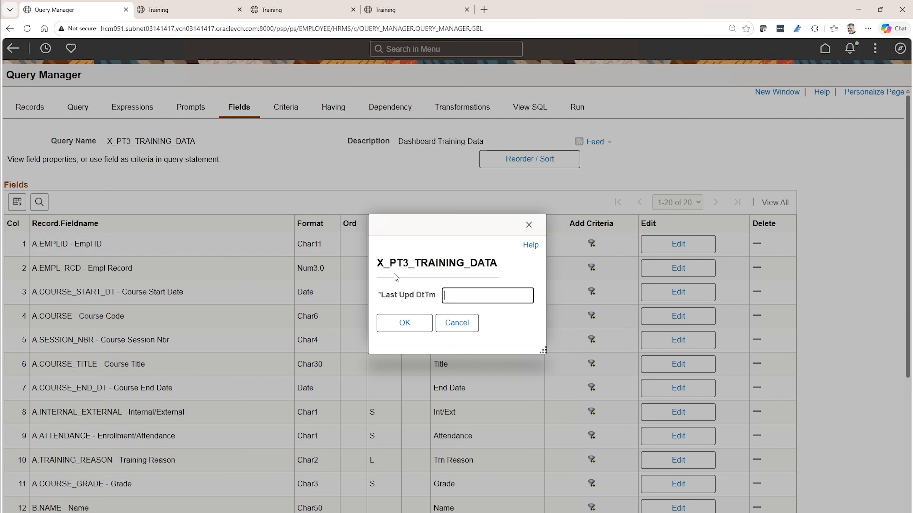
- Run the query with Last Upd DtTm set to 01/01/2026 at midnight and review the result columns through the URL
{"action": "left_click", "coordinate": [528, 293]}
{"action": "type", "text": "01/01/2026 0:0"}
{"action": "left_click", "coordinate": [406, 324]}
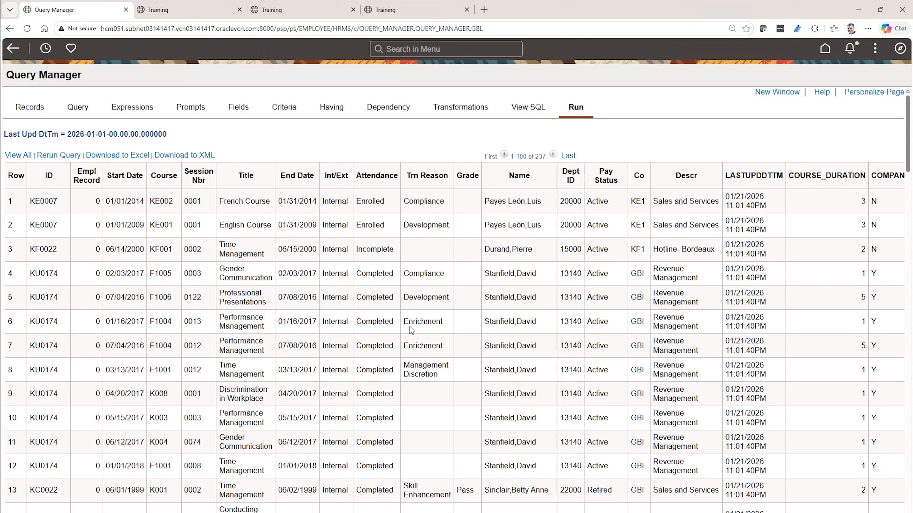
{"action": "scroll", "coordinate": [452, 302], "scroll_direction": "right", "scroll_amount": 15}
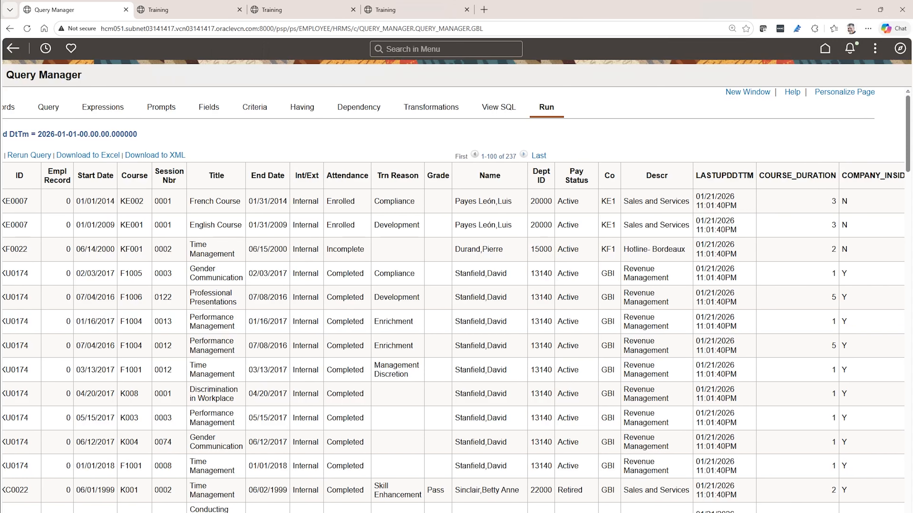
{"action": "scroll", "coordinate": [453, 302], "scroll_direction": "right", "scroll_amount": 5}
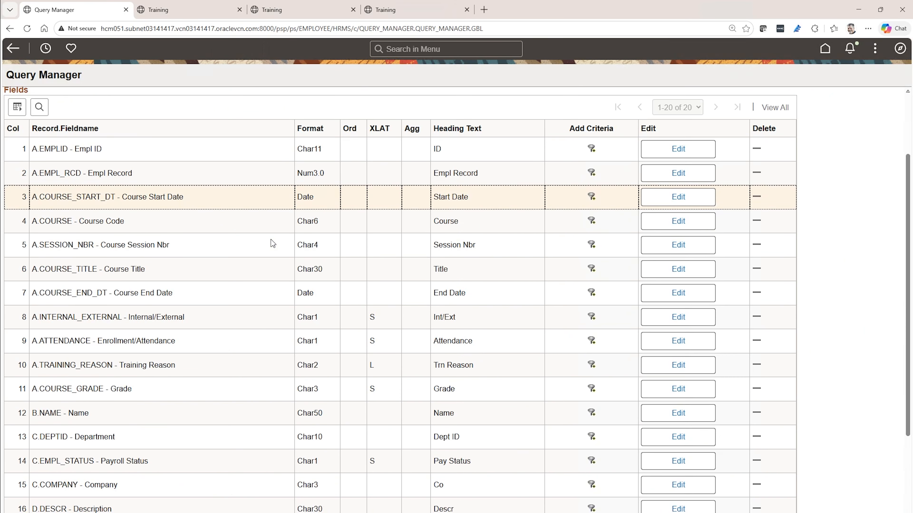
{"action": "scroll", "coordinate": [271, 240], "scroll_direction": "down", "scroll_amount": 1}
{"action": "scroll", "coordinate": [269, 240], "scroll_direction": "down", "scroll_amount": 1}
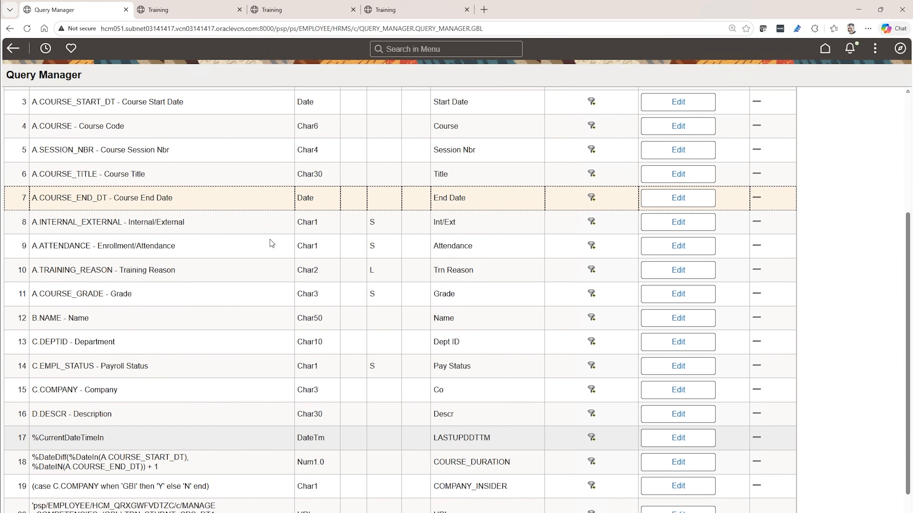
{"action": "scroll", "coordinate": [337, 344], "scroll_direction": "up", "scroll_amount": 1}
{"action": "scroll", "coordinate": [337, 343], "scroll_direction": "up", "scroll_amount": 1}
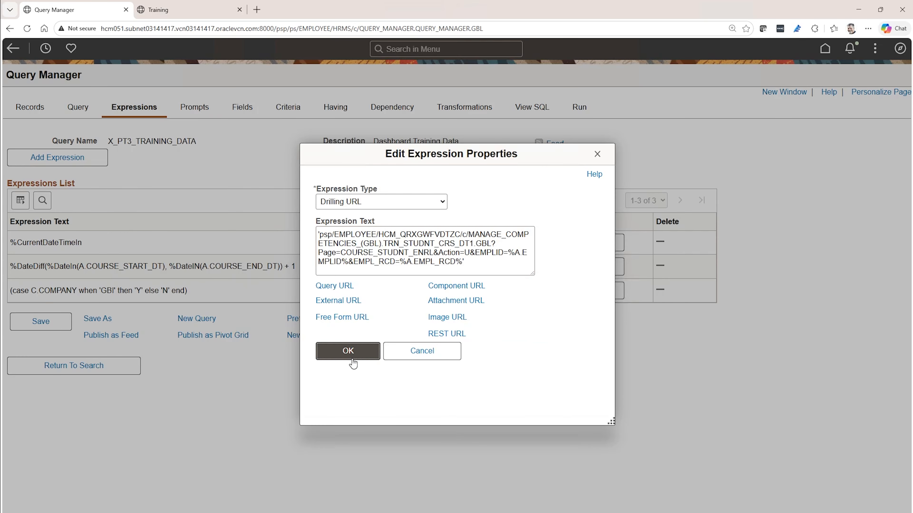
{"action": "left_click", "coordinate": [348, 351]}
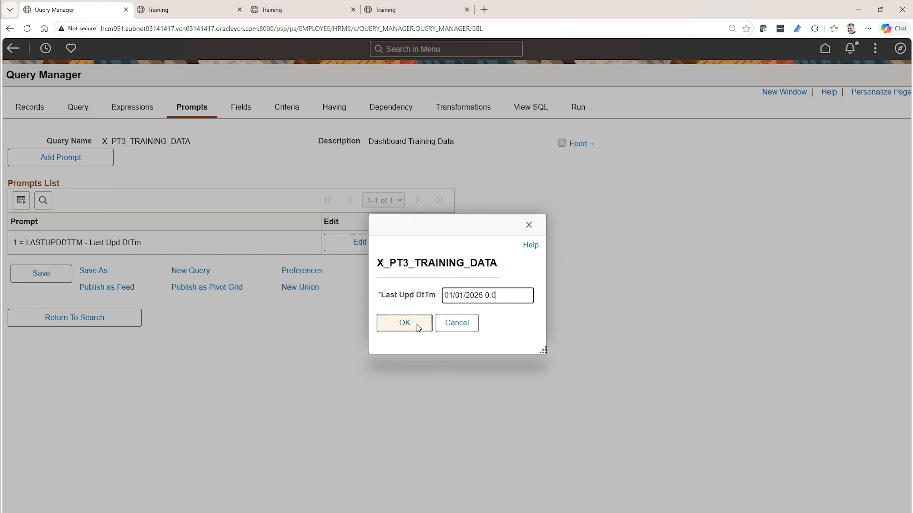
- Run the query again for Last Upd DtTm 01/01/2026 and check the expression columns and drilling URLs in the results
{"action": "left_click", "coordinate": [417, 324]}
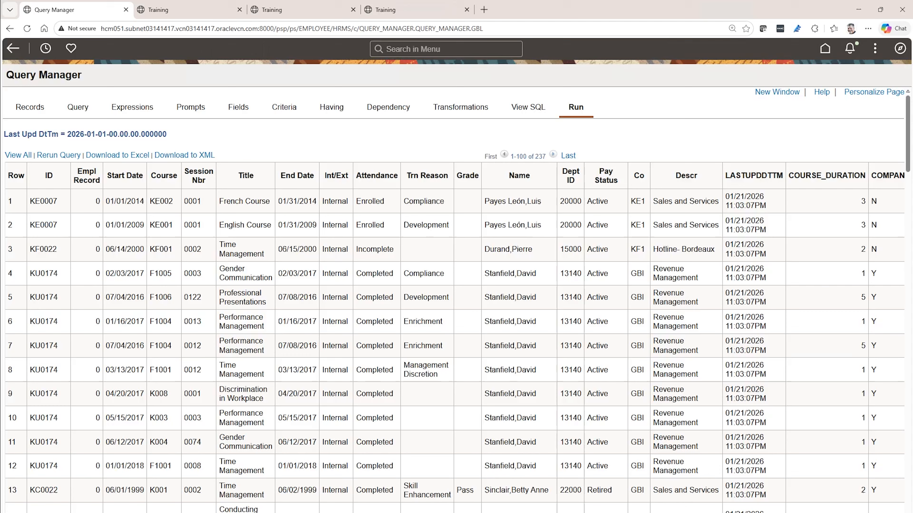
{"action": "scroll", "coordinate": [453, 301], "scroll_direction": "right", "scroll_amount": 13}
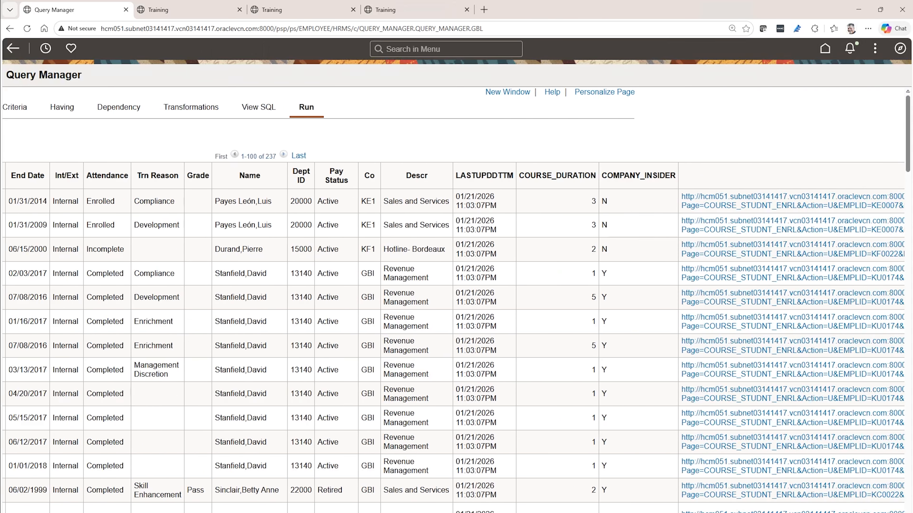
{"action": "scroll", "coordinate": [453, 302], "scroll_direction": "left", "scroll_amount": 11}
{"action": "scroll", "coordinate": [452, 301], "scroll_direction": "left", "scroll_amount": 2}
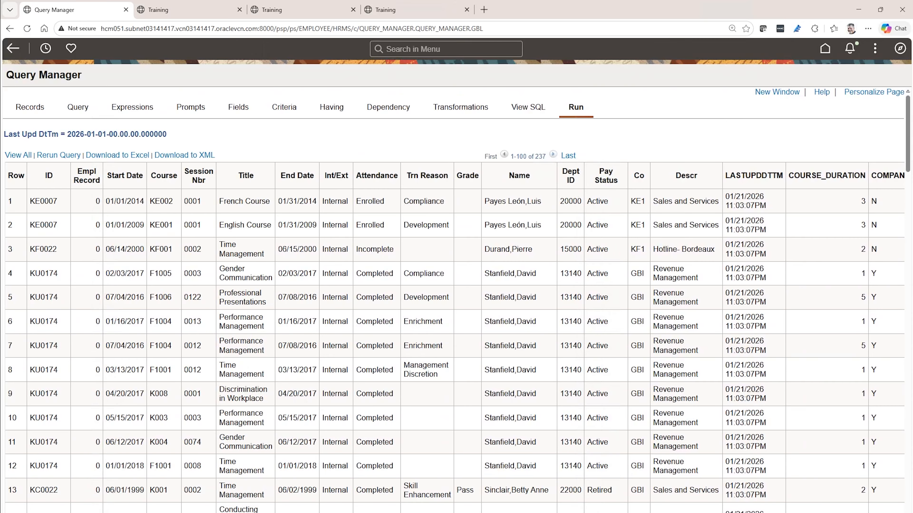